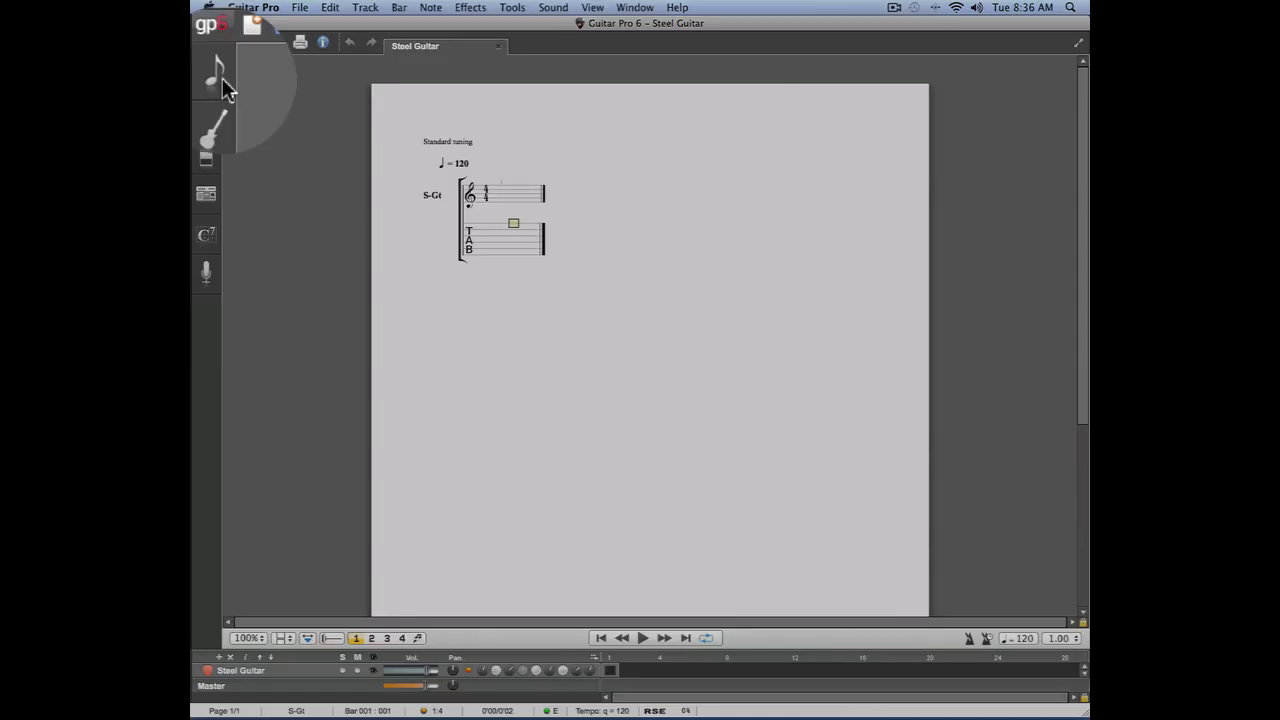
Open the Chord dialog for the first beat from the Edition palette
left_click(212, 80)
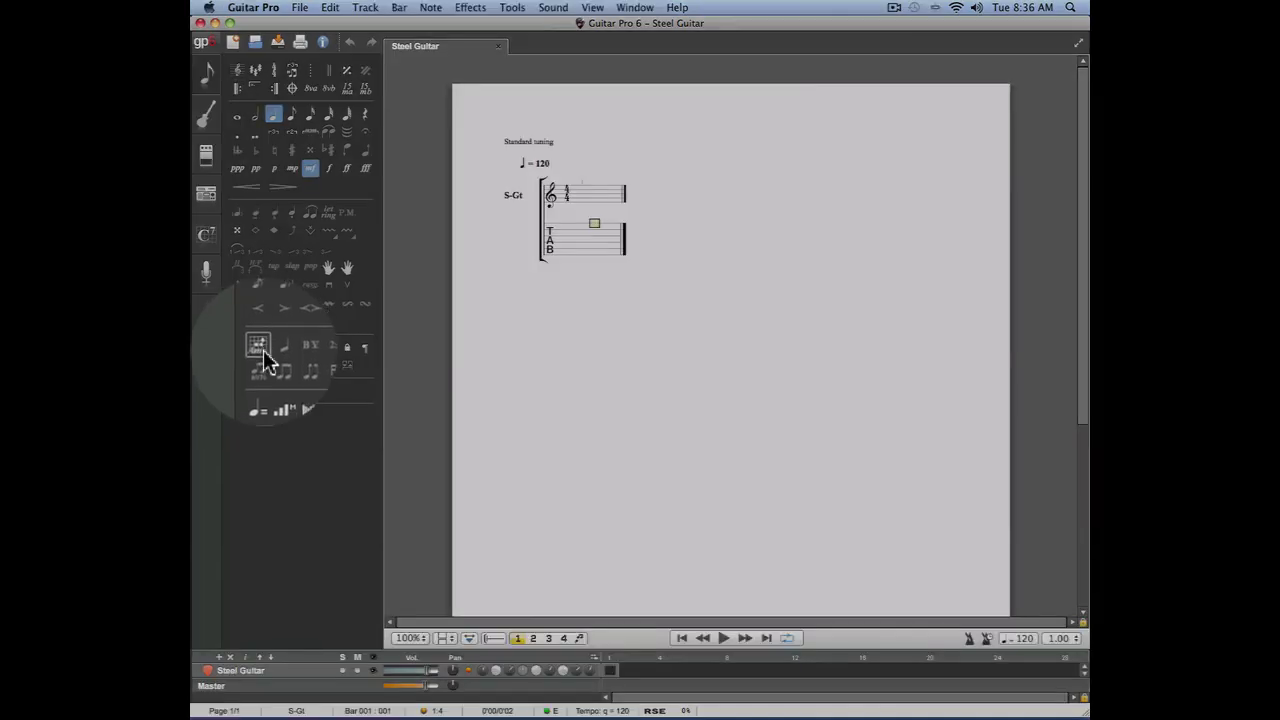
left_click(263, 350)
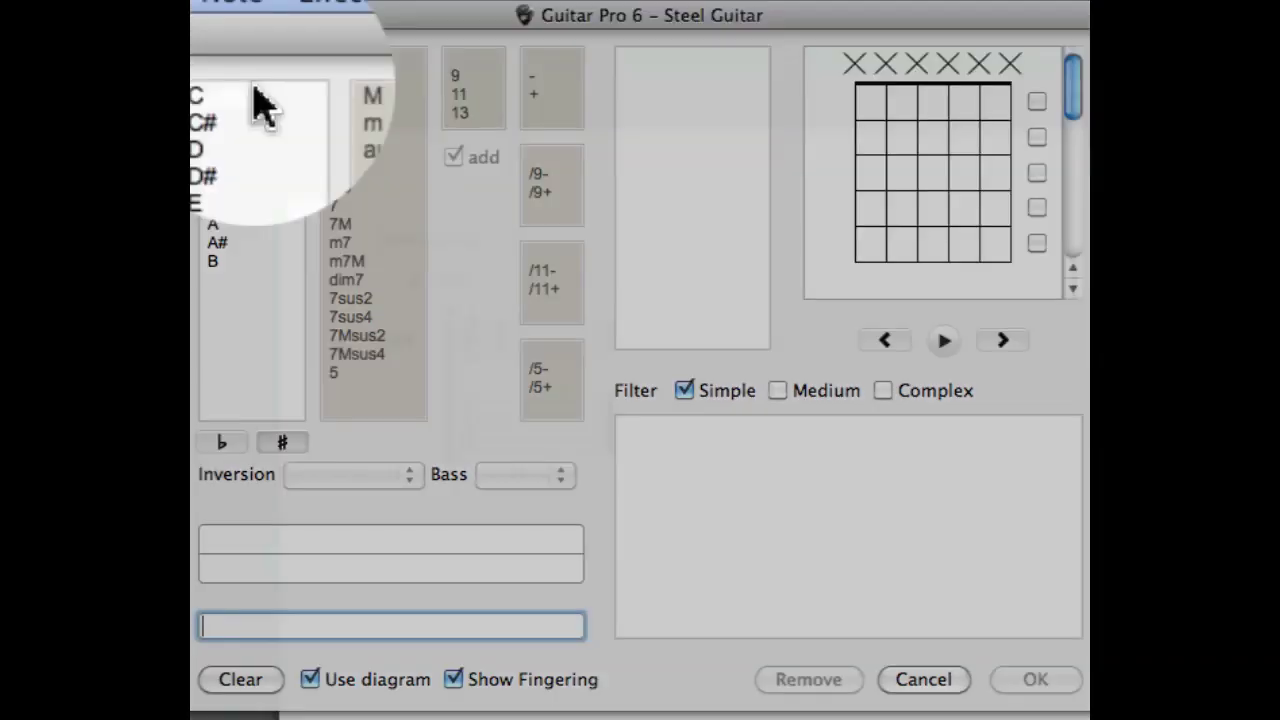
Set the root to C, compare minor, augmented and diminished, then settle on C major
left_click(257, 104)
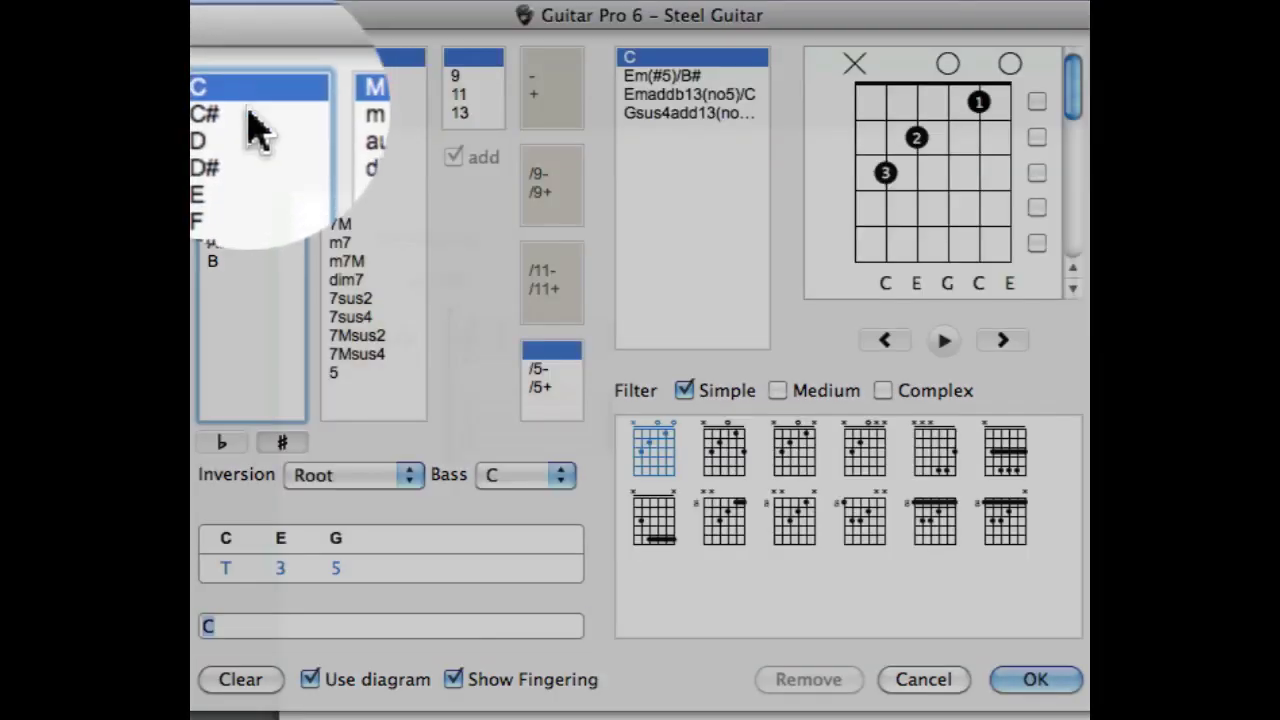
key("Down")
key("Down")
key("Down")
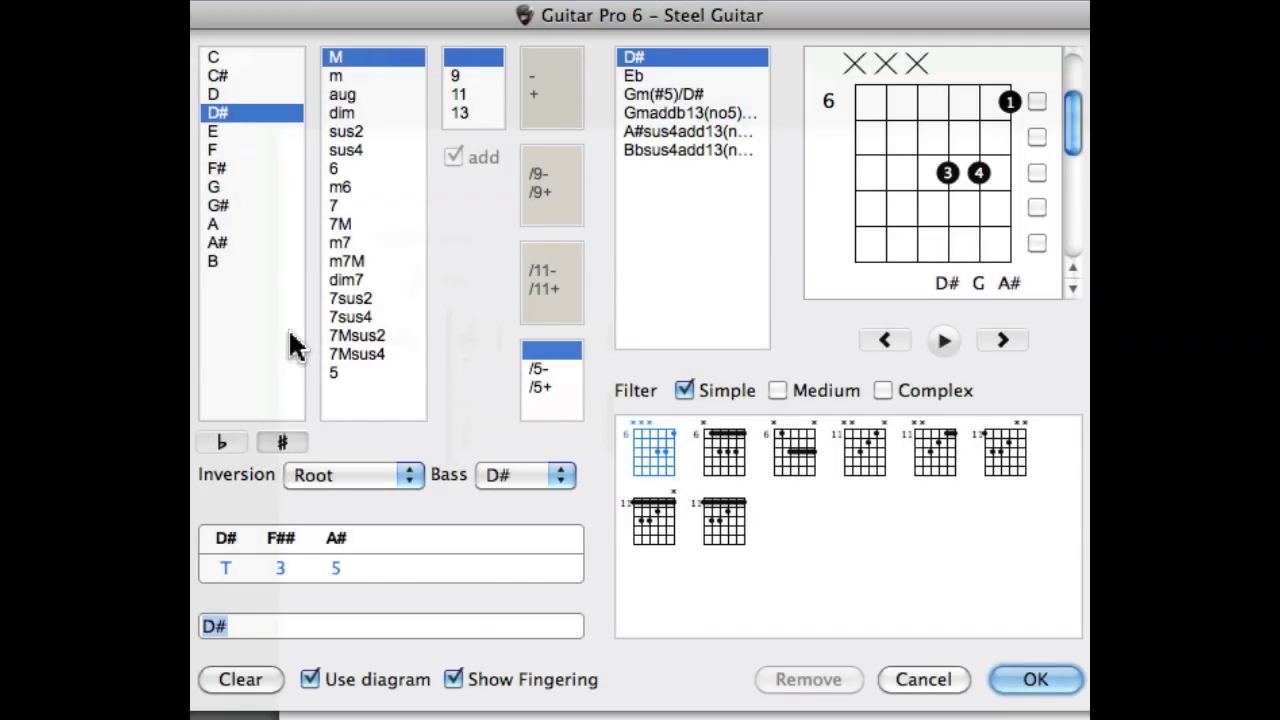
left_click(225, 60)
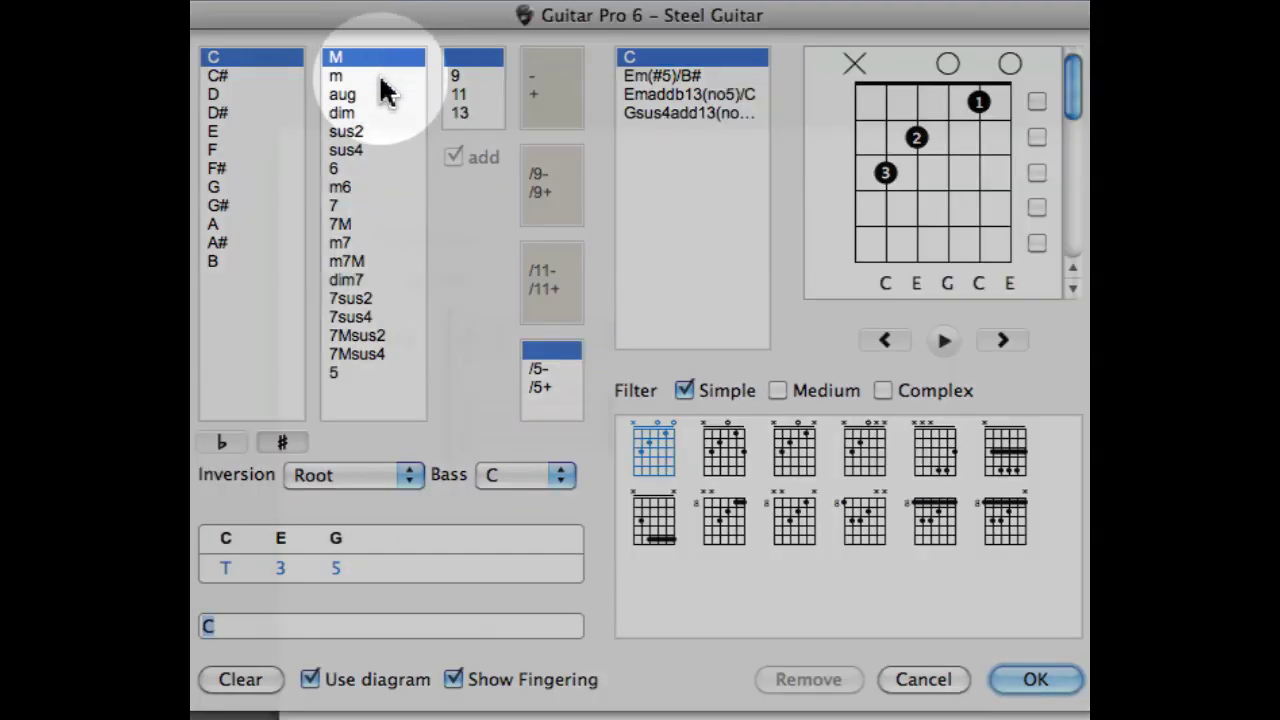
left_click(379, 75)
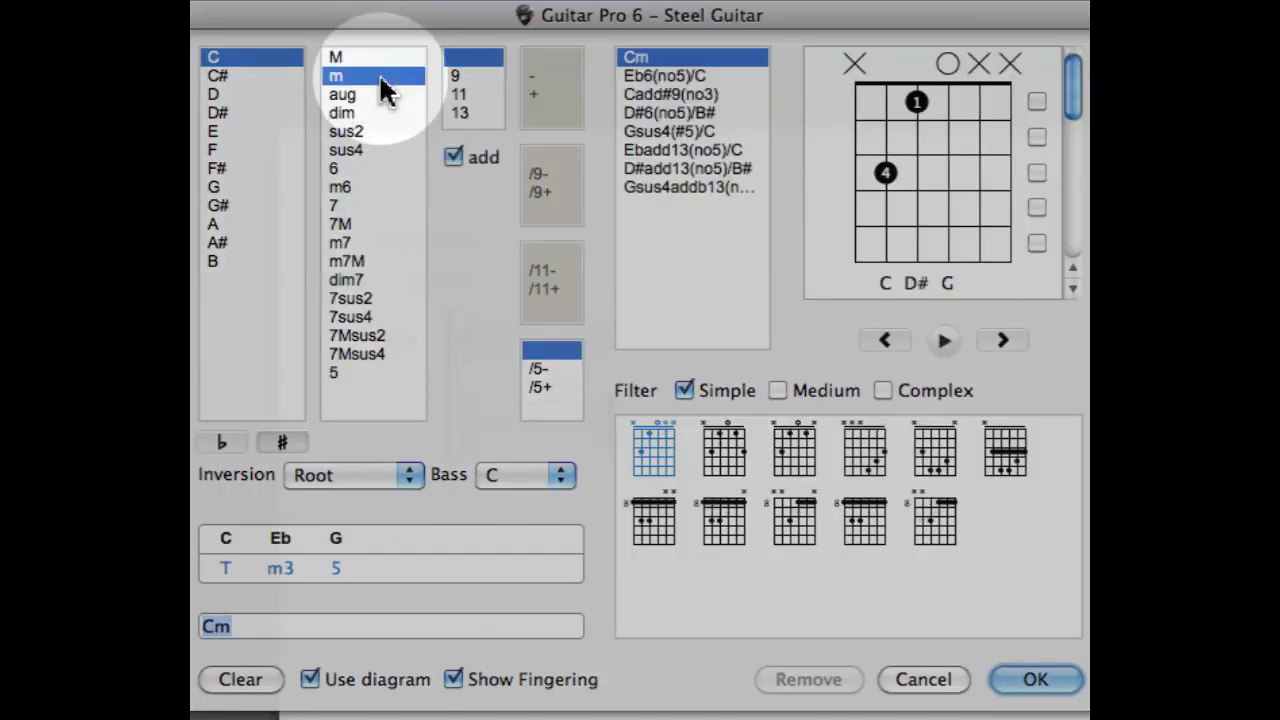
left_click(381, 96)
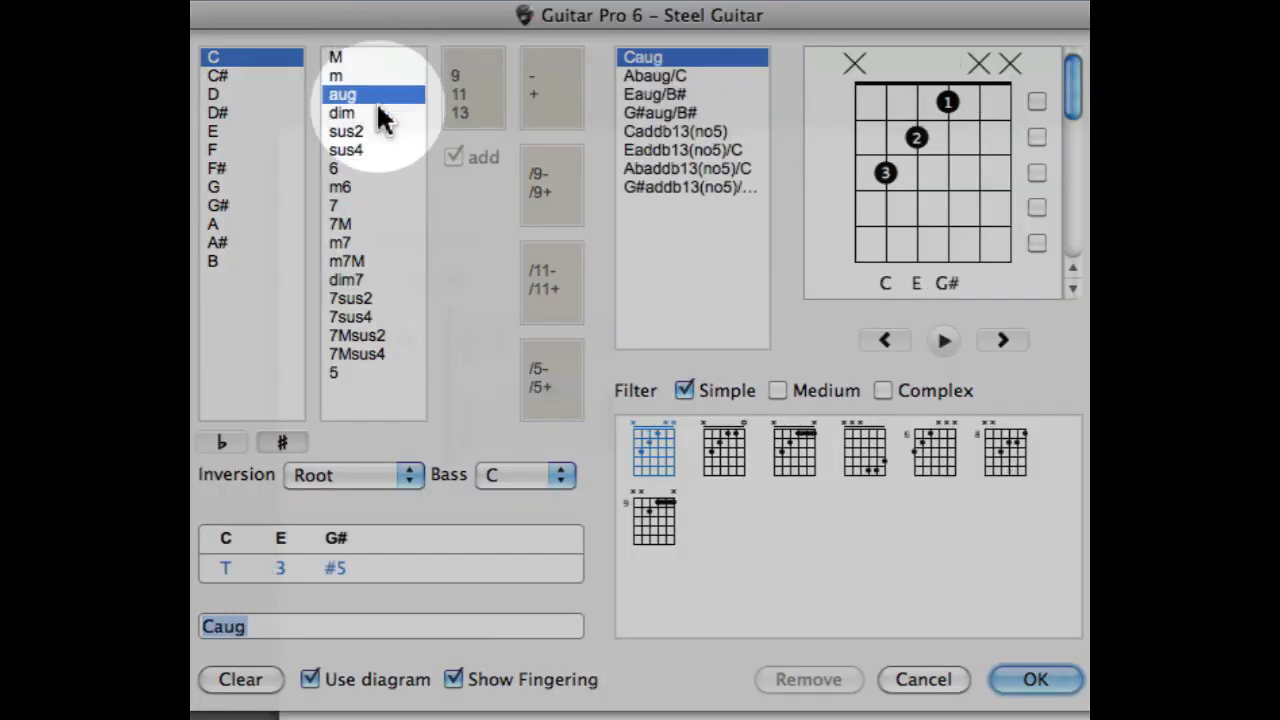
left_click(379, 114)
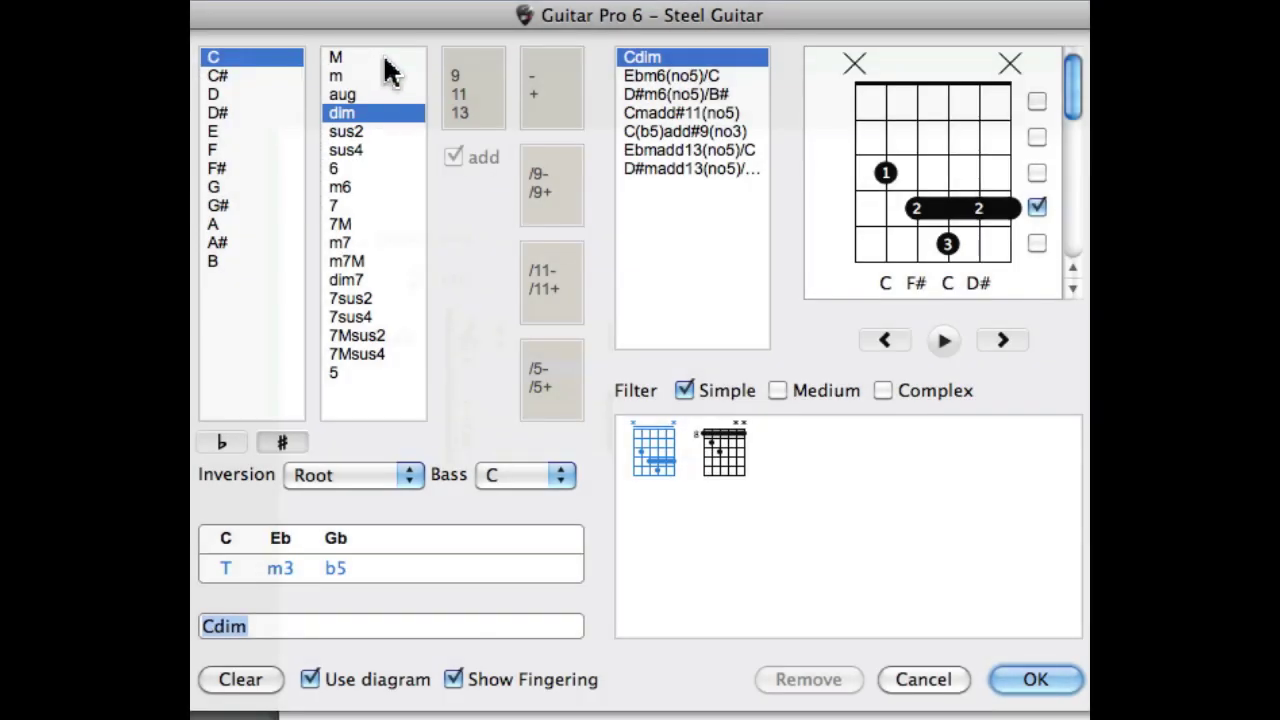
left_click(385, 60)
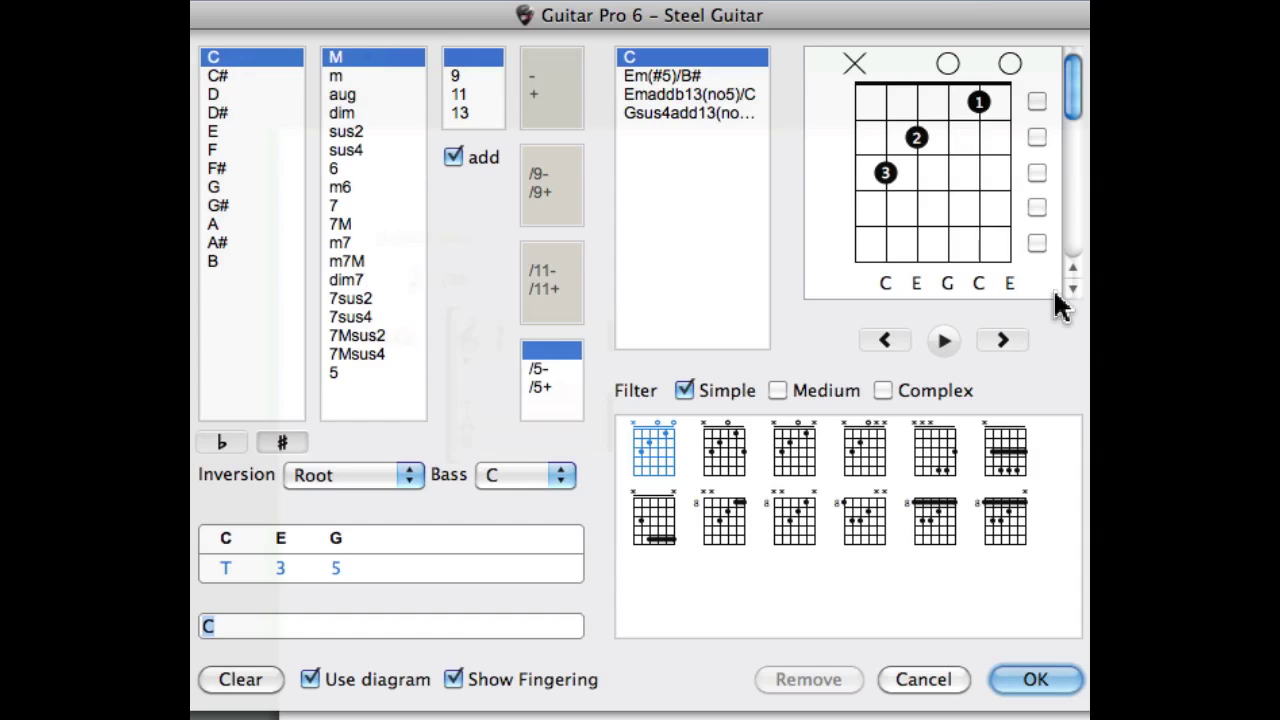
left_click(948, 341)
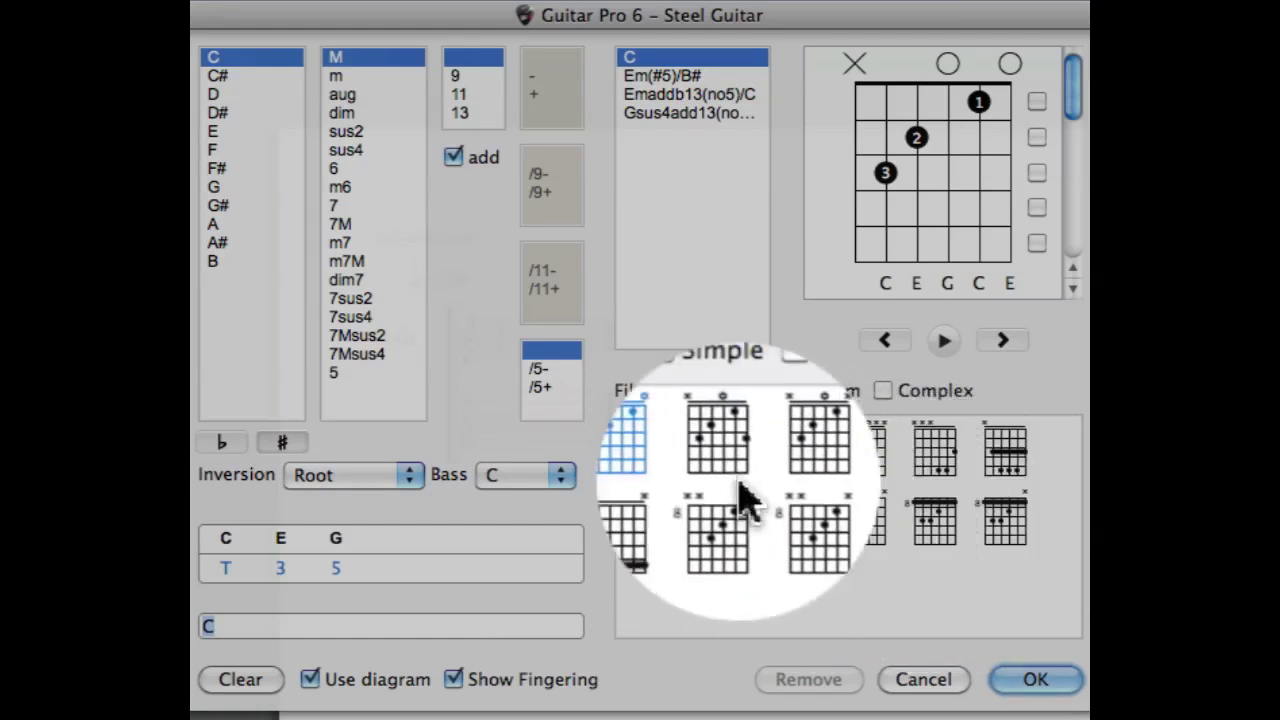
left_click(718, 445)
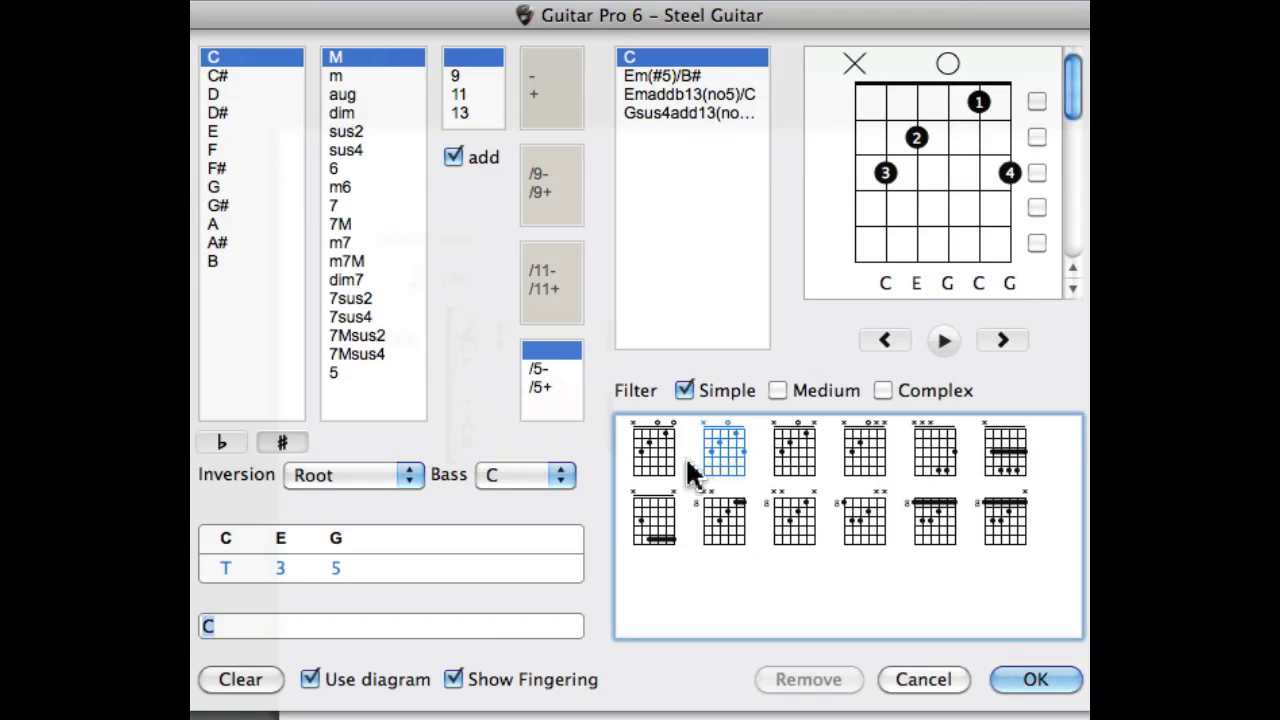
left_click(788, 462)
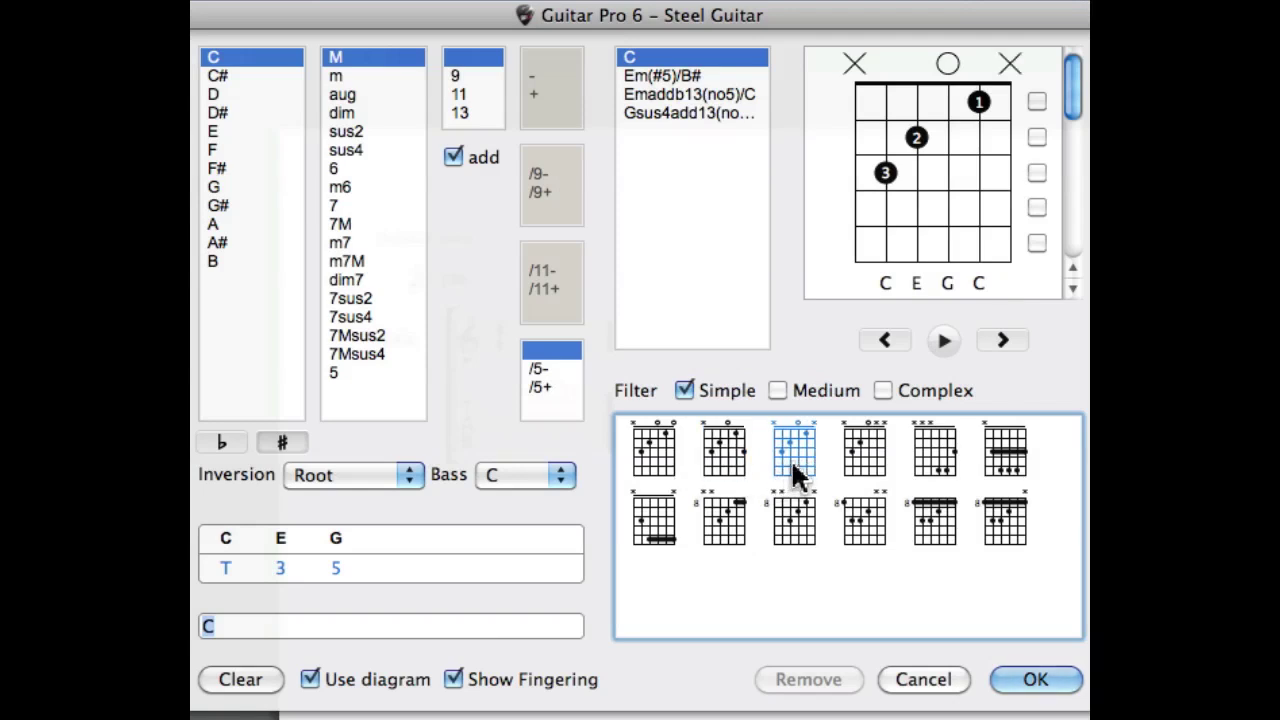
left_click(731, 460)
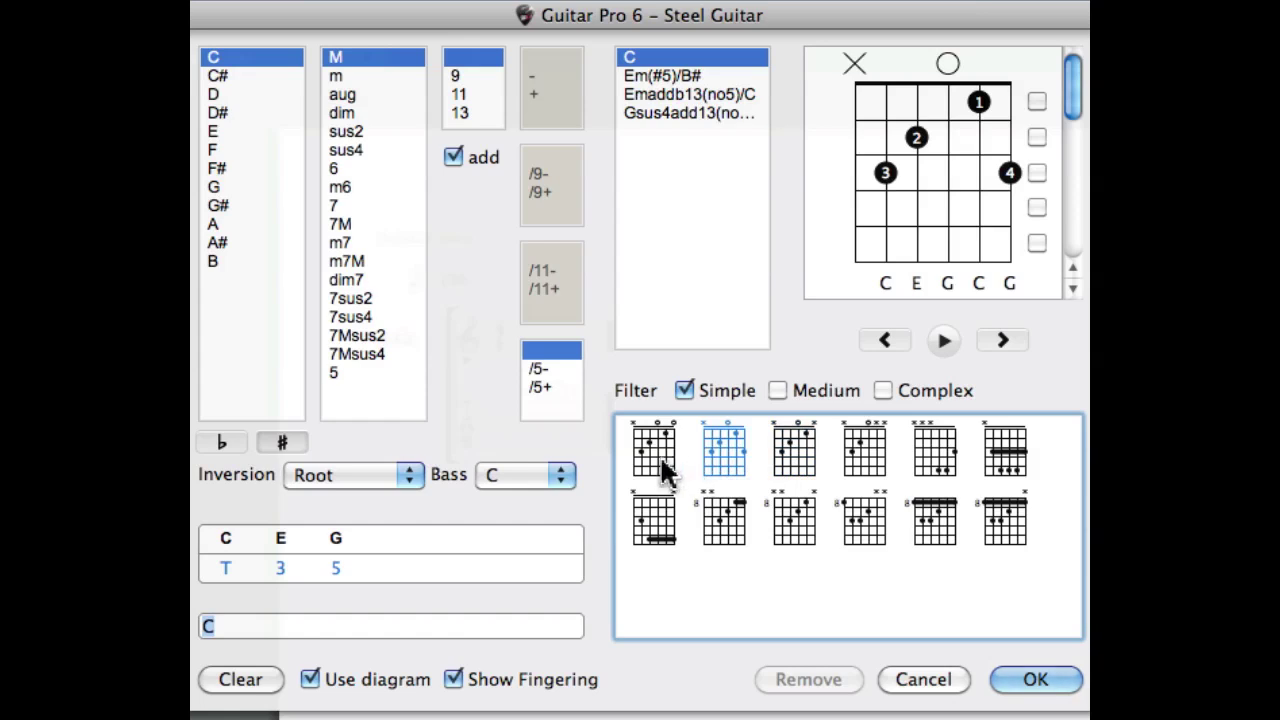
left_click(662, 472)
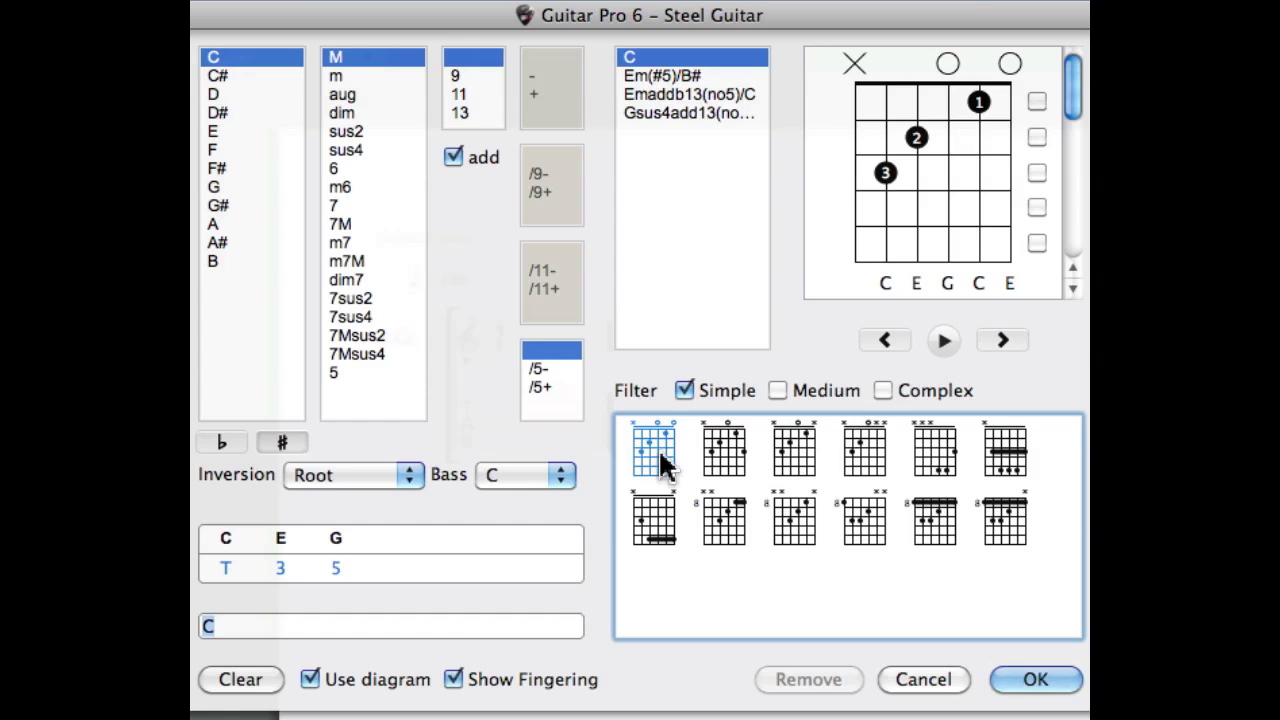
left_click(226, 578)
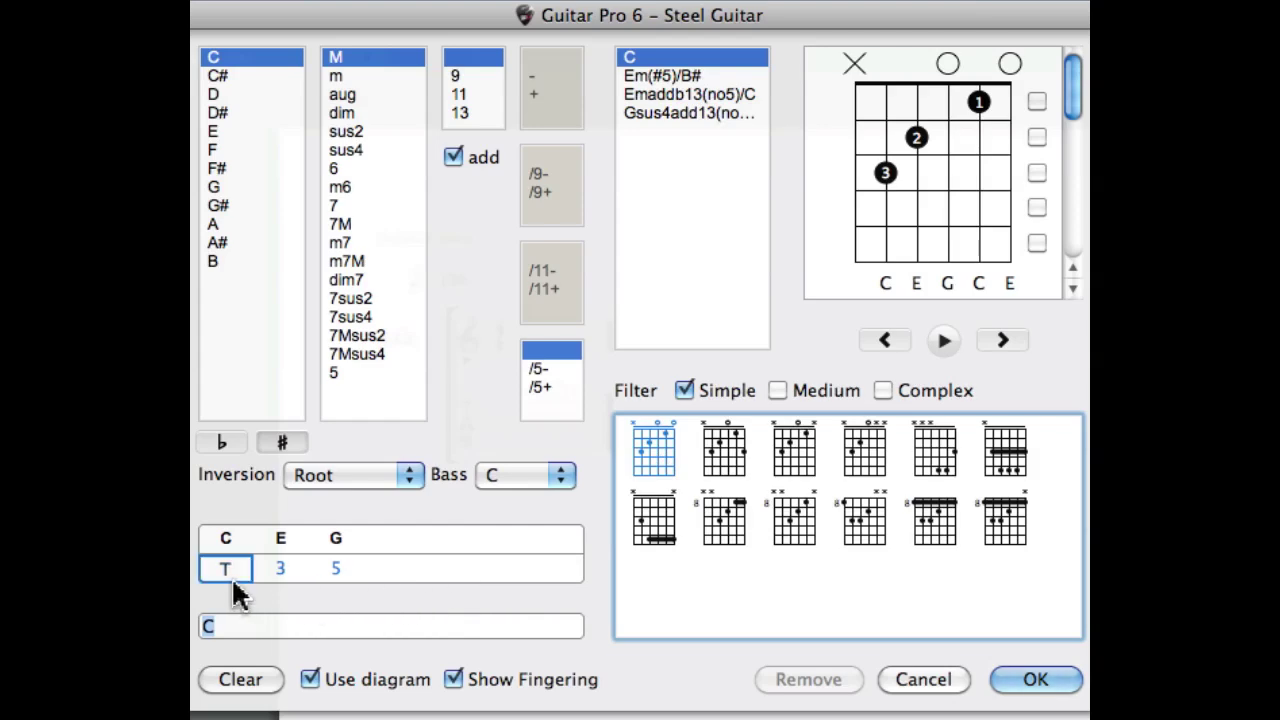
left_click(262, 579)
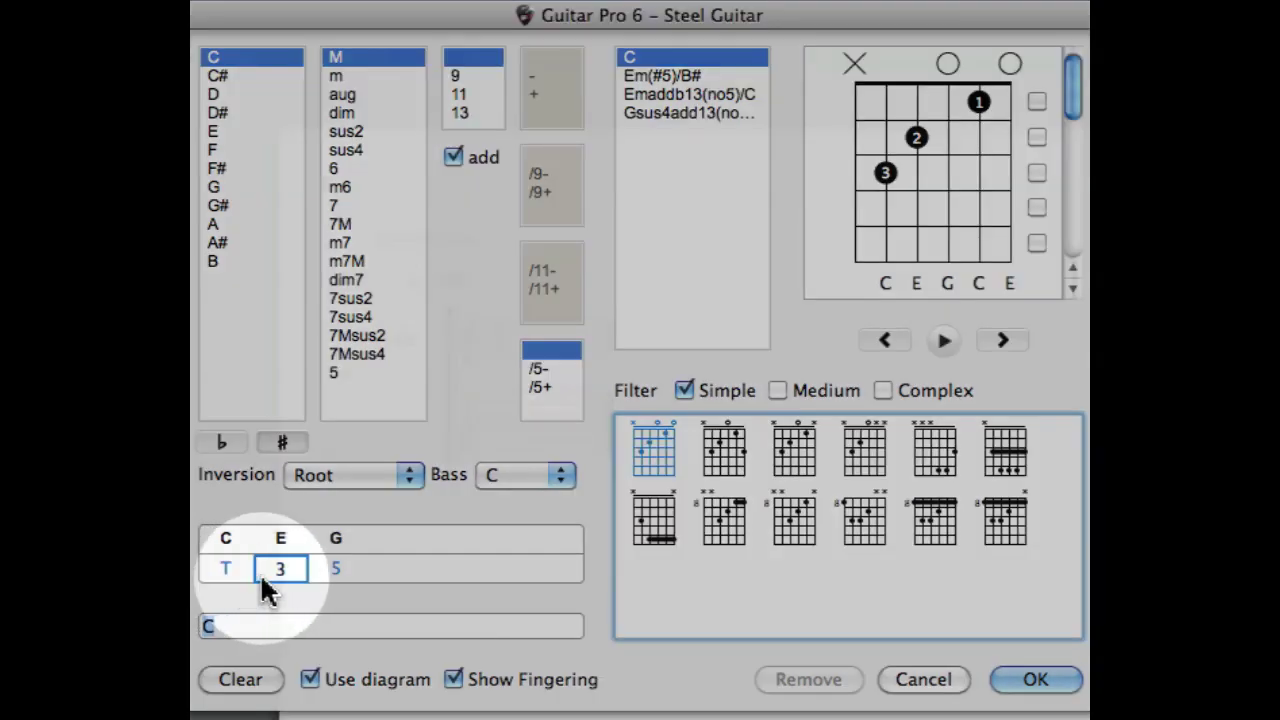
left_click(324, 572)
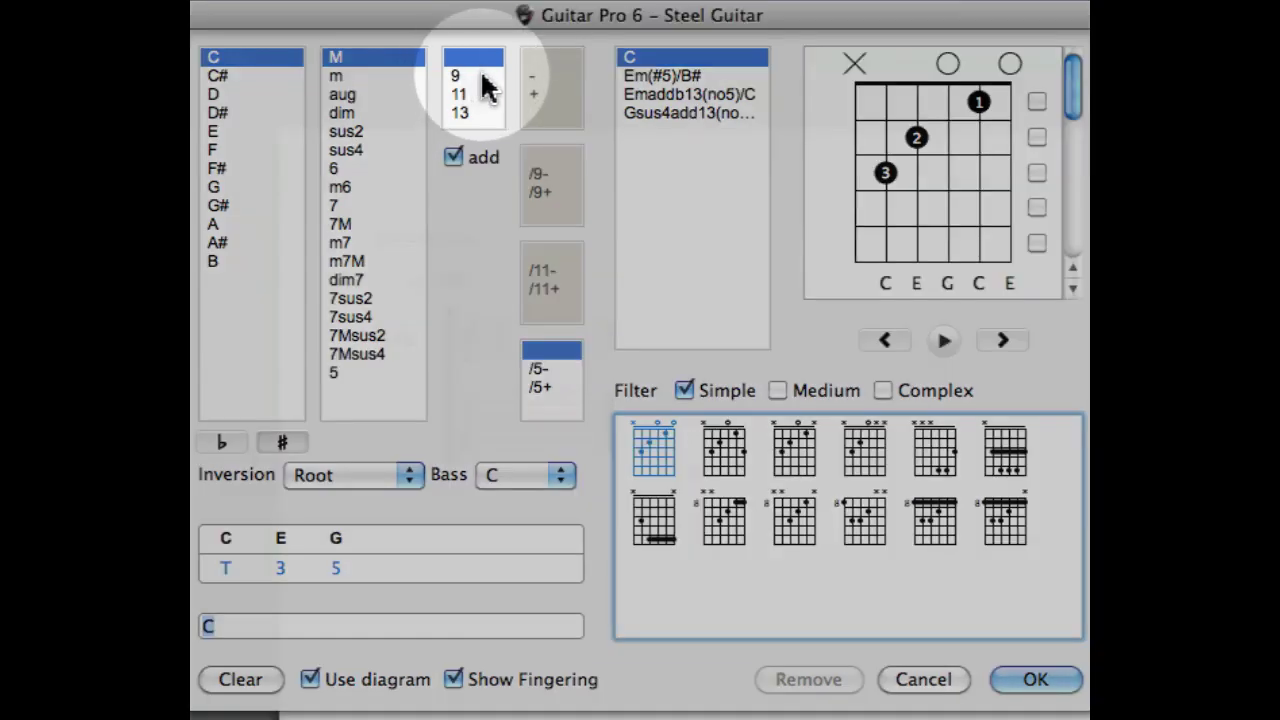
Add the 9 extension to make Cadd9 and insert it on beat one with its diagram
left_click(483, 75)
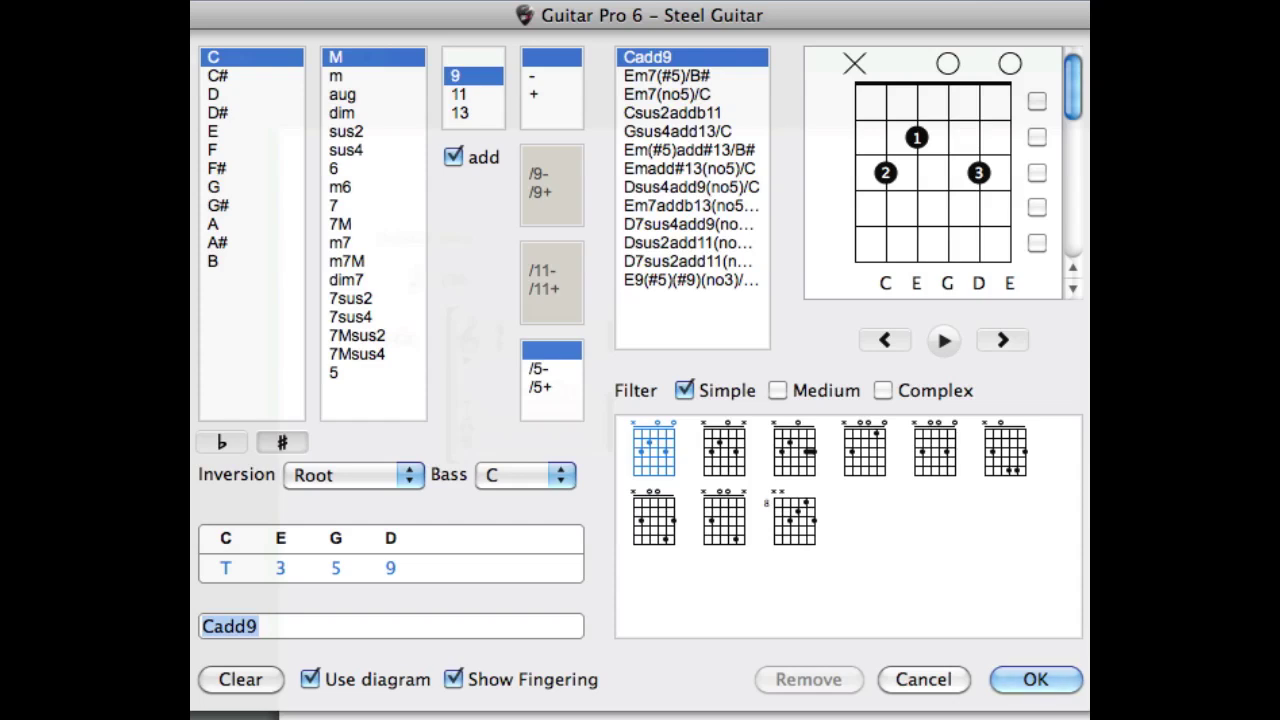
left_click(1036, 680)
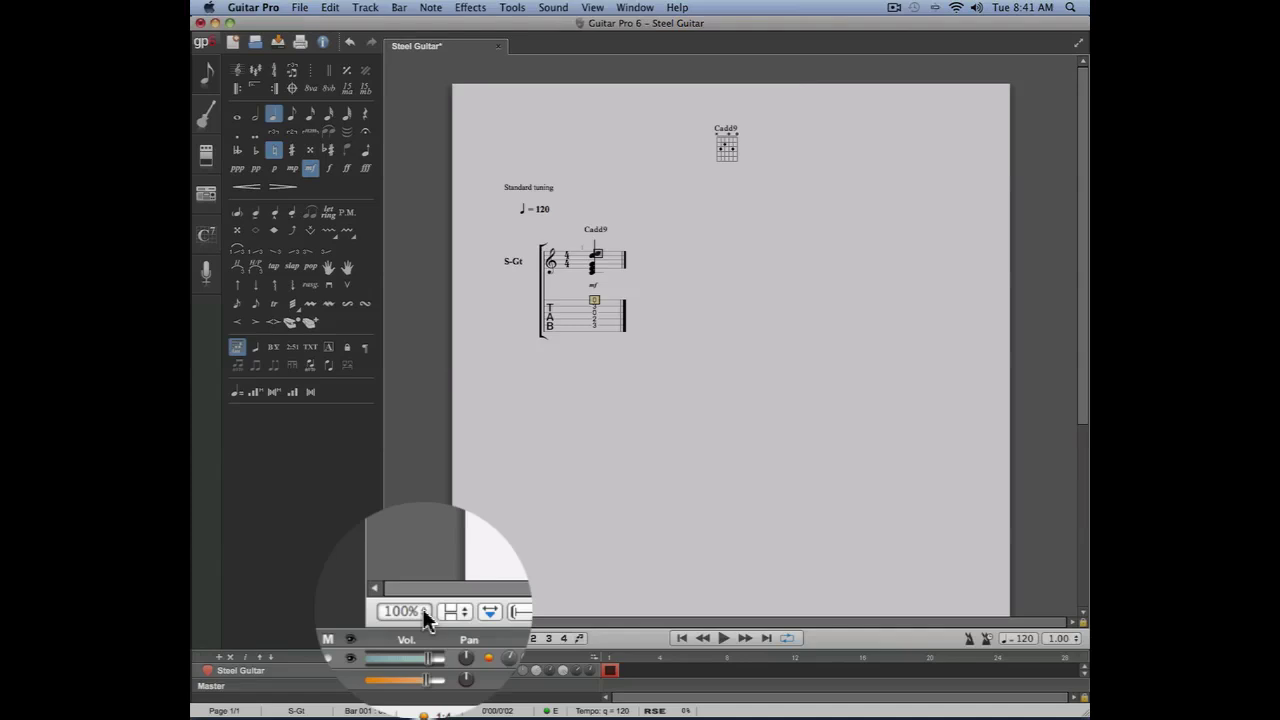
Zoom to 150% to inspect the Cadd9 diagram, return to 100%, and move to beat 2
left_click(410, 638)
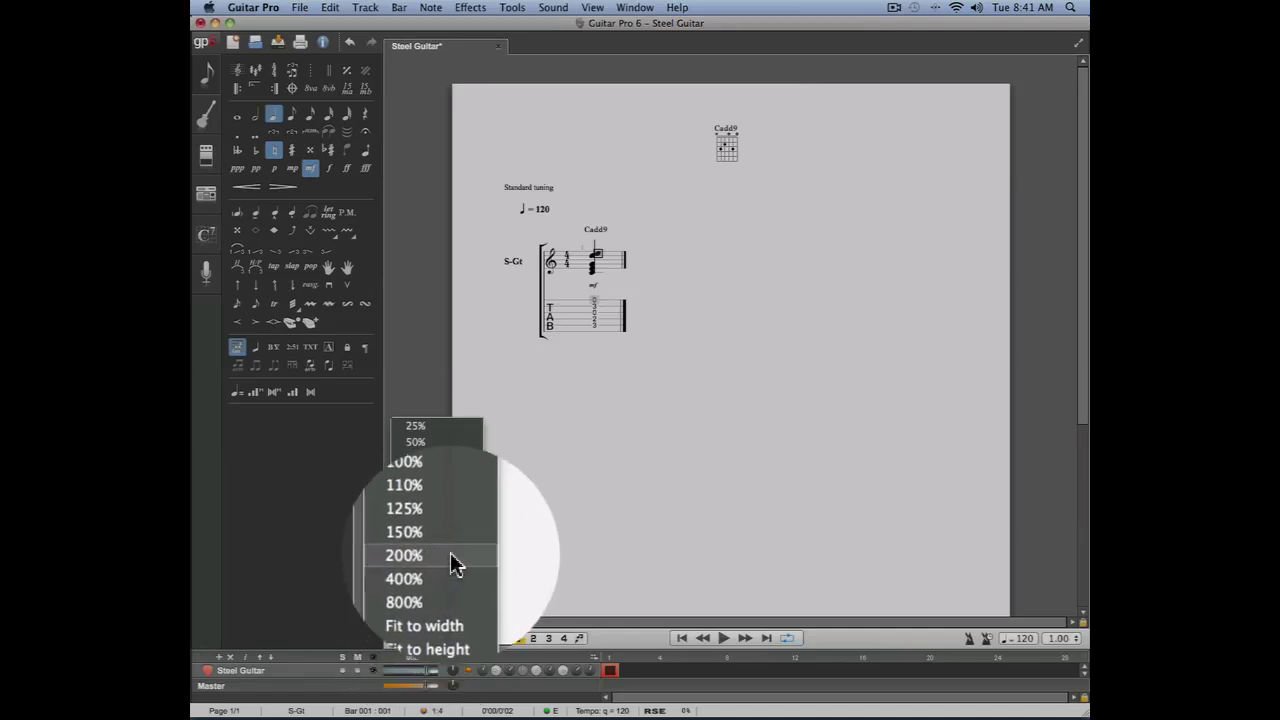
left_click(458, 545)
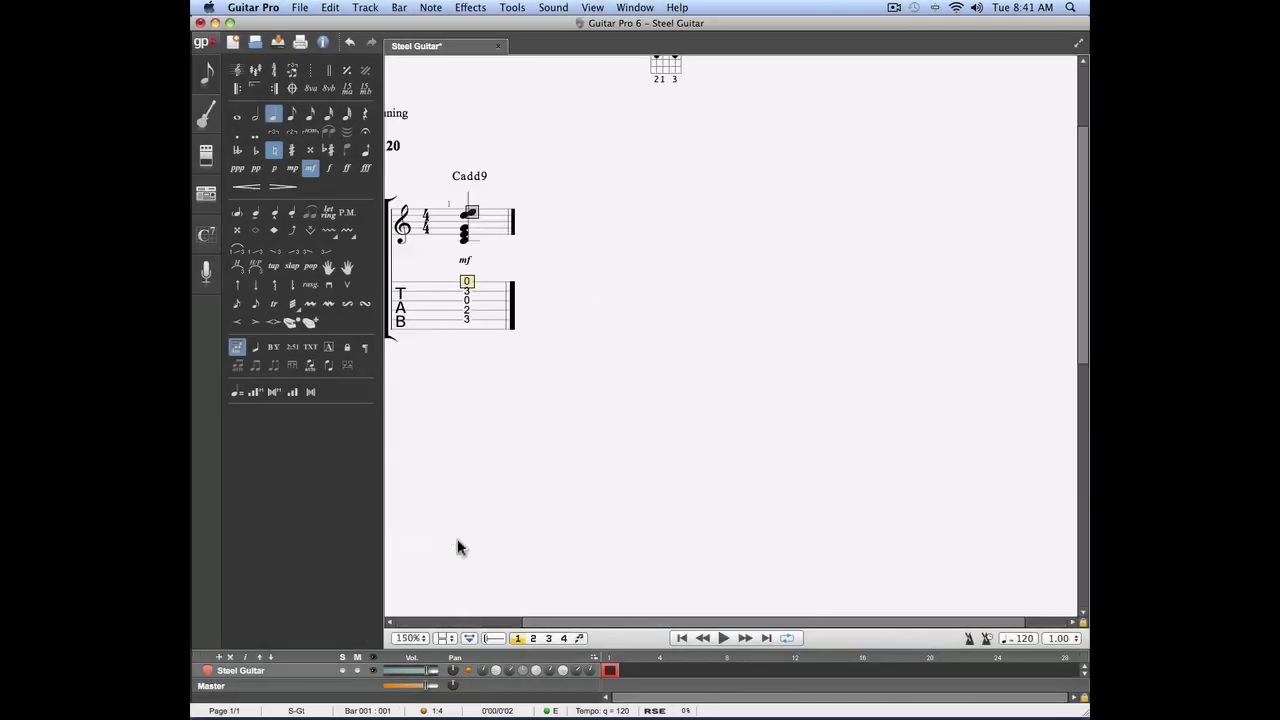
scroll(637, 286, "up", 3)
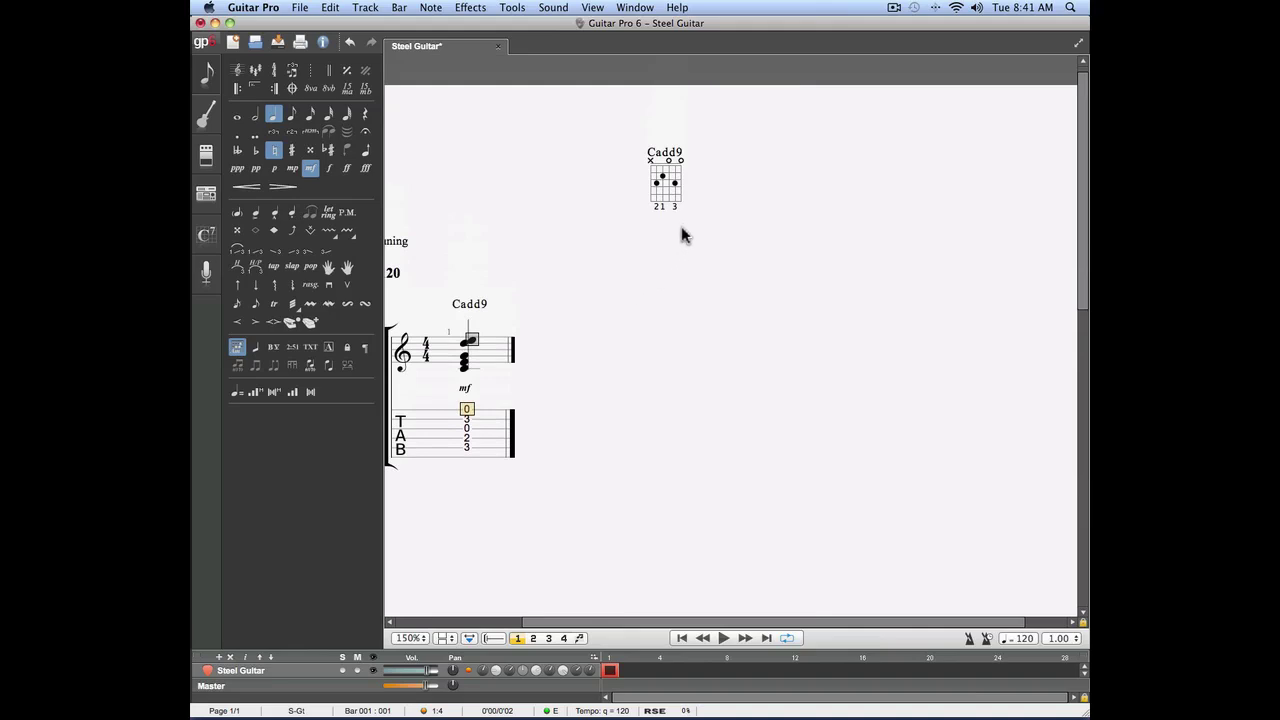
key("super+0")
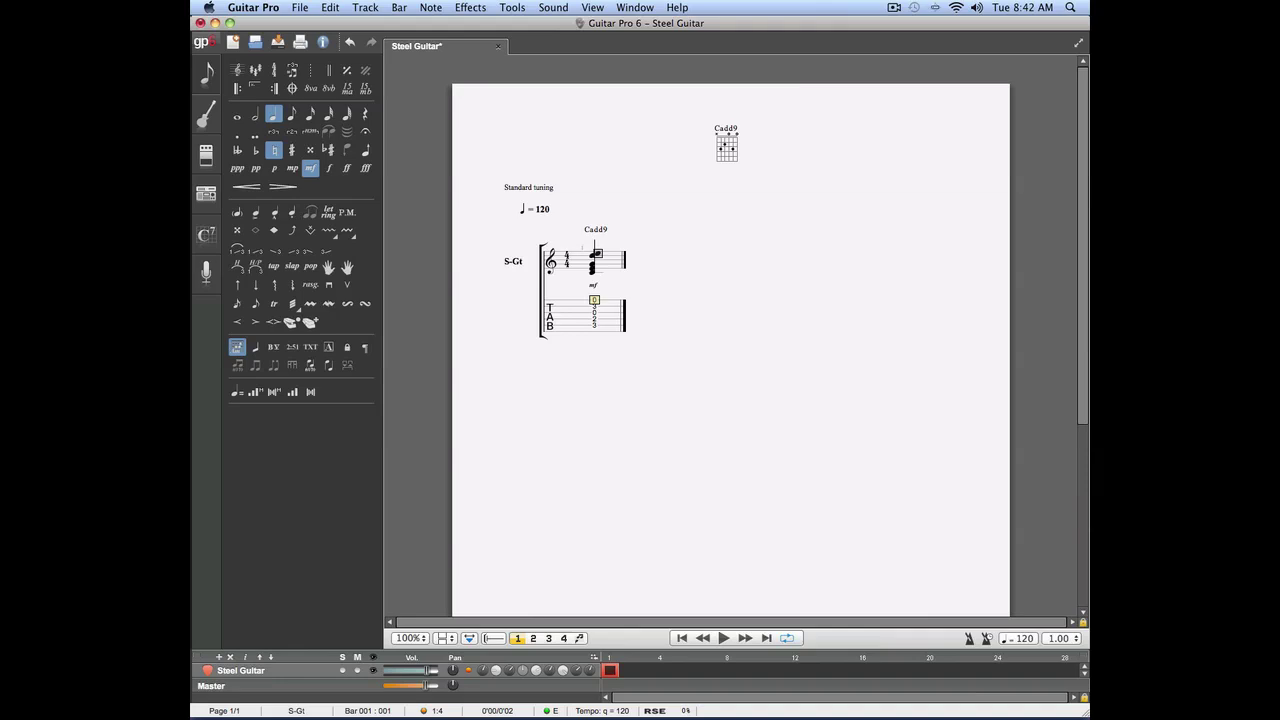
key("Right")
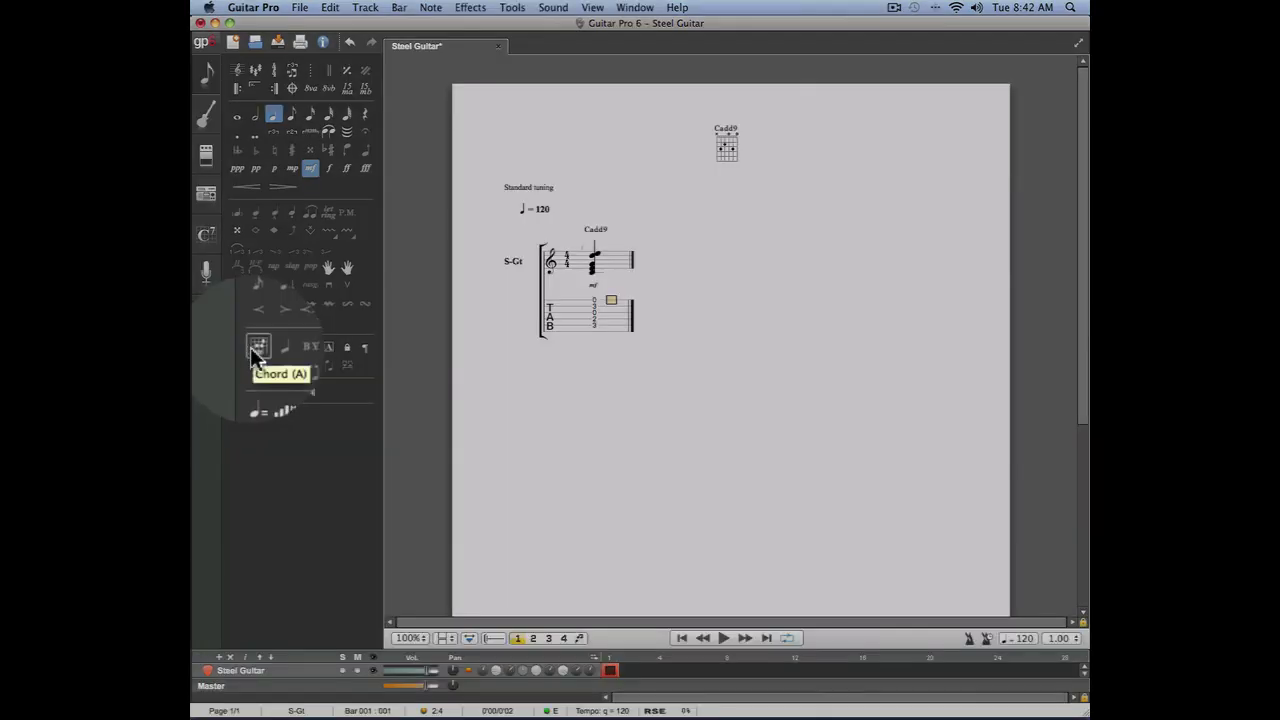
Insert Fm on beat 2, A on beat 3 and G on beat 4 of bar 1
left_click(240, 349)
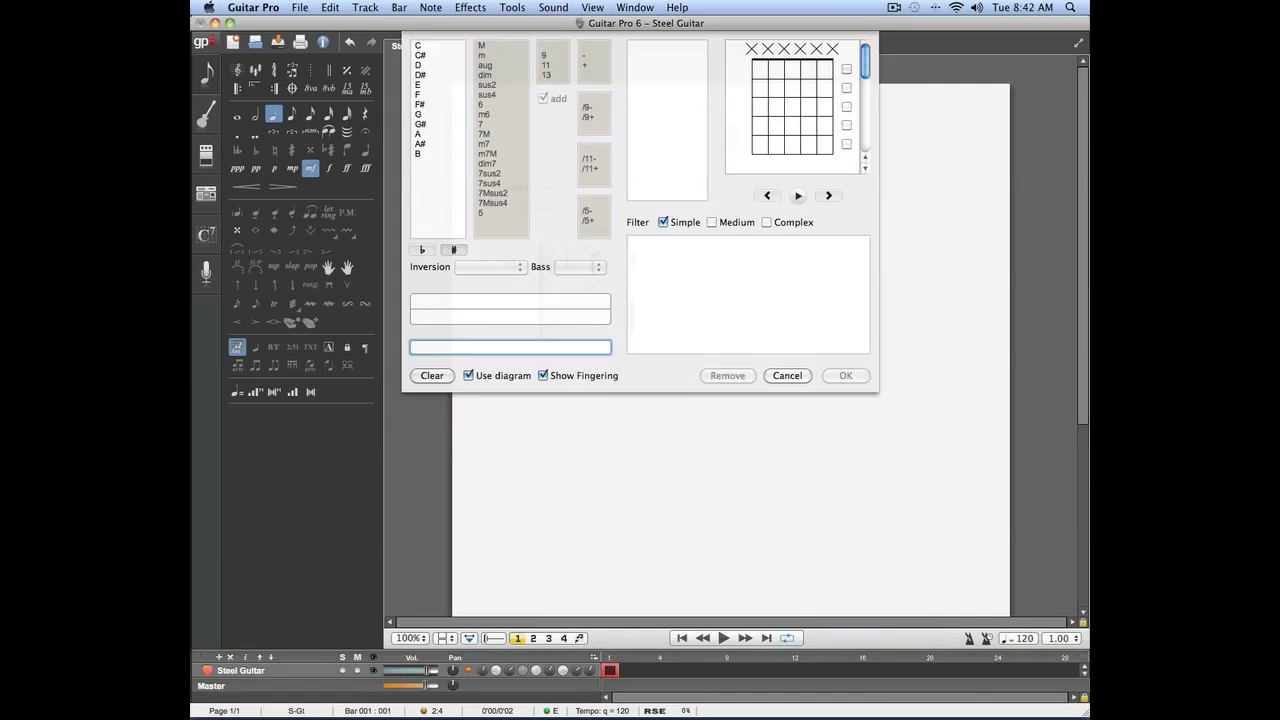
left_click(486, 57)
left_click(846, 375)
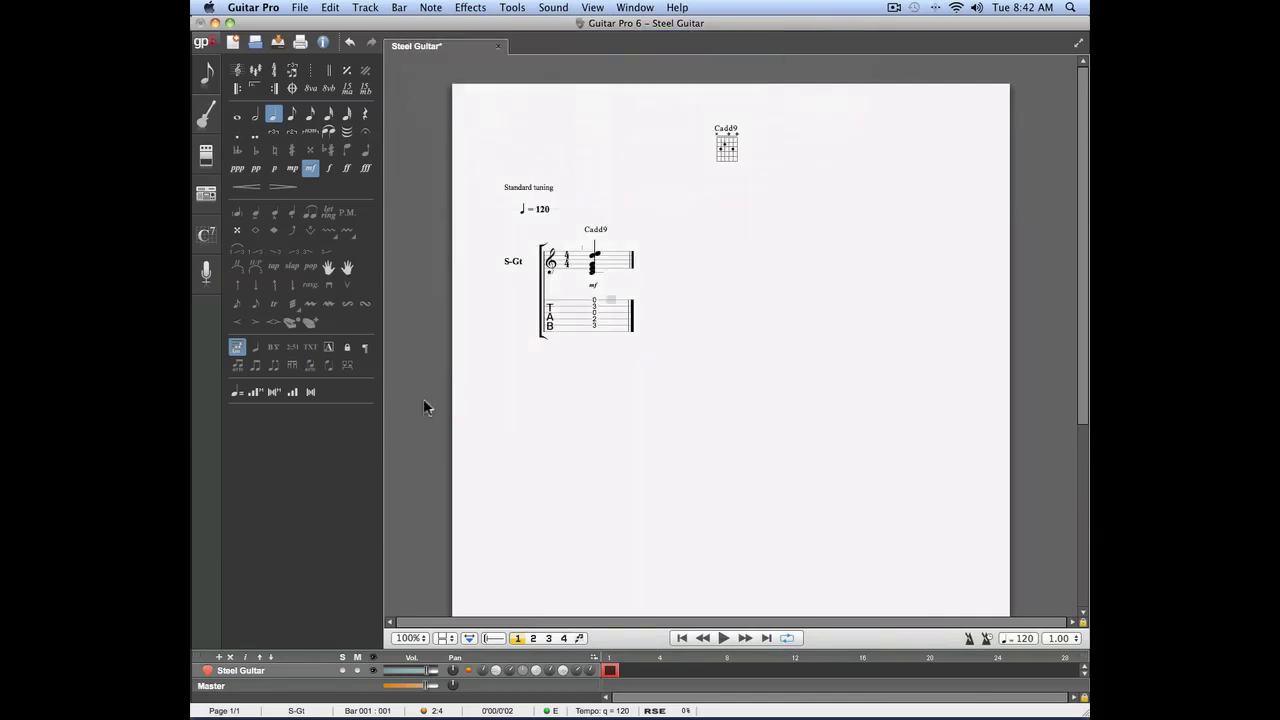
left_click(238, 349)
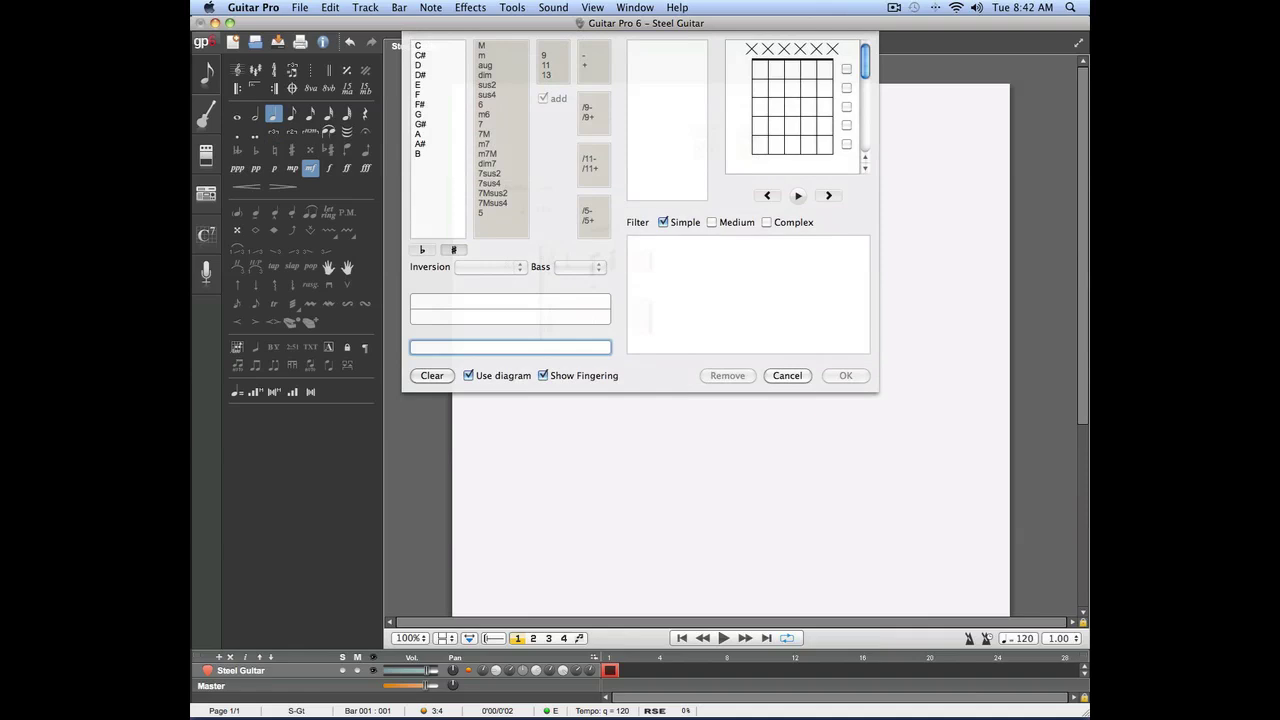
left_click(420, 134)
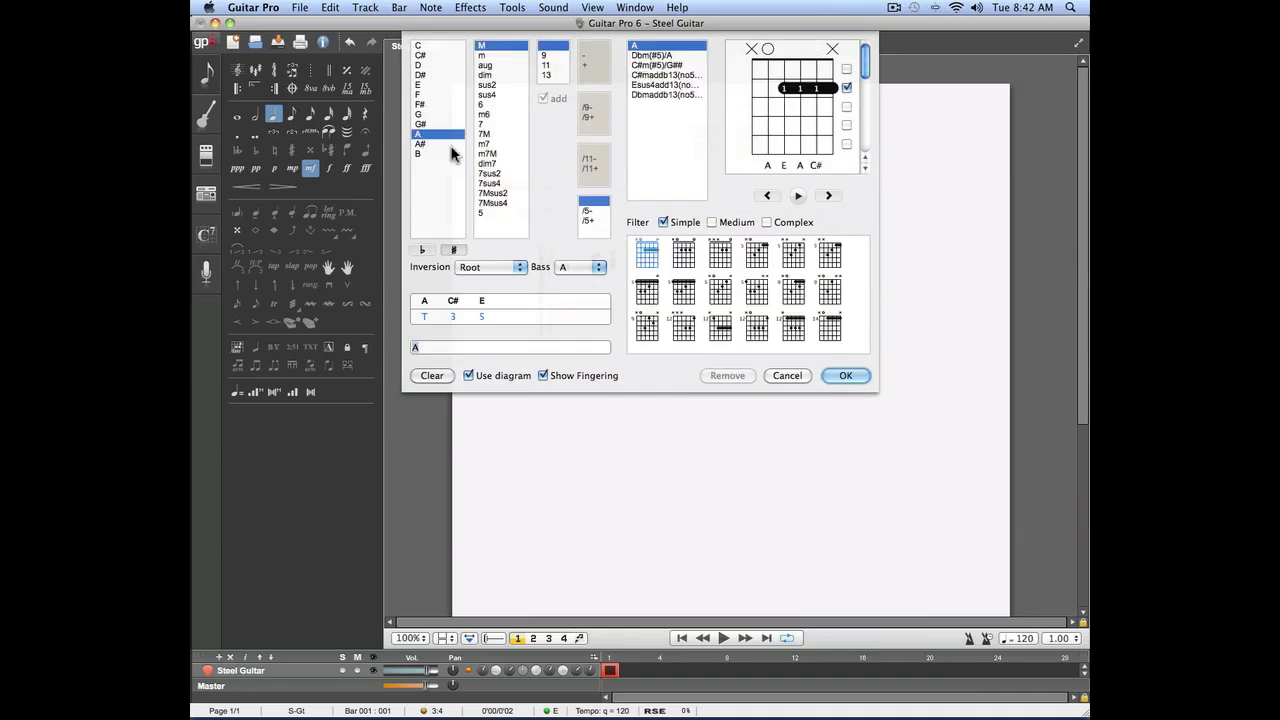
left_click(846, 375)
left_click(238, 349)
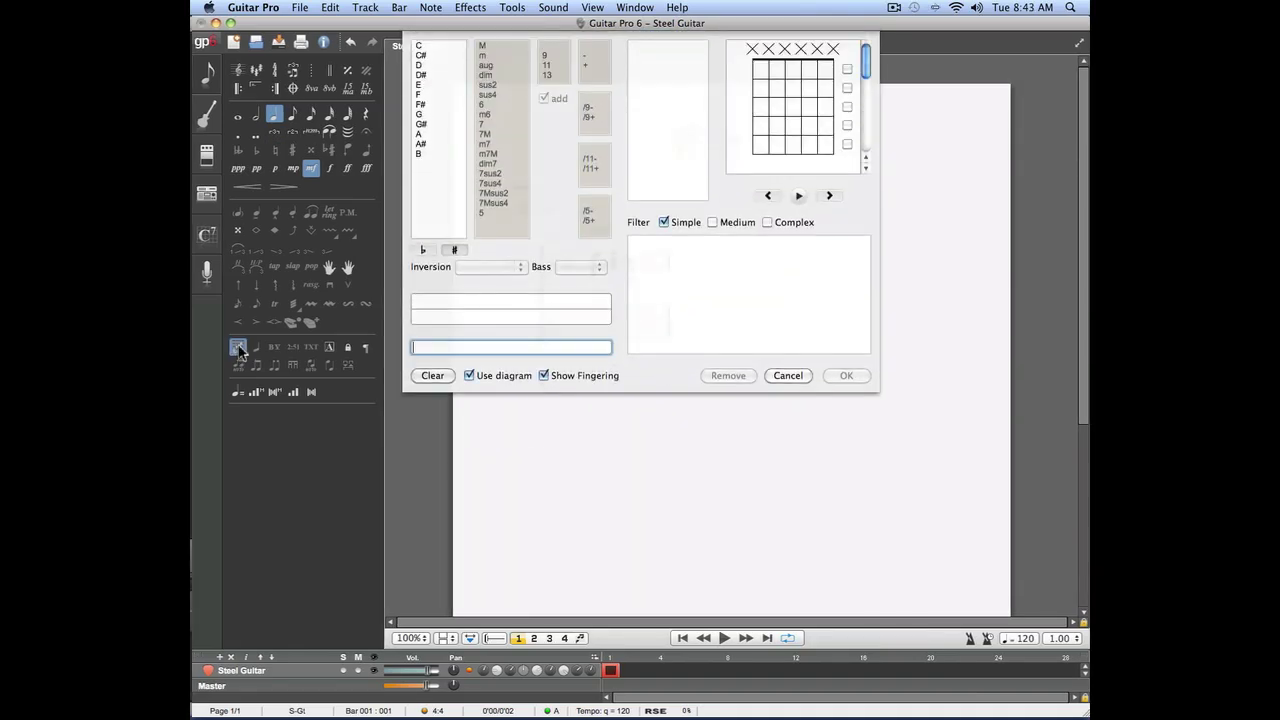
left_click(421, 114)
left_click(846, 375)
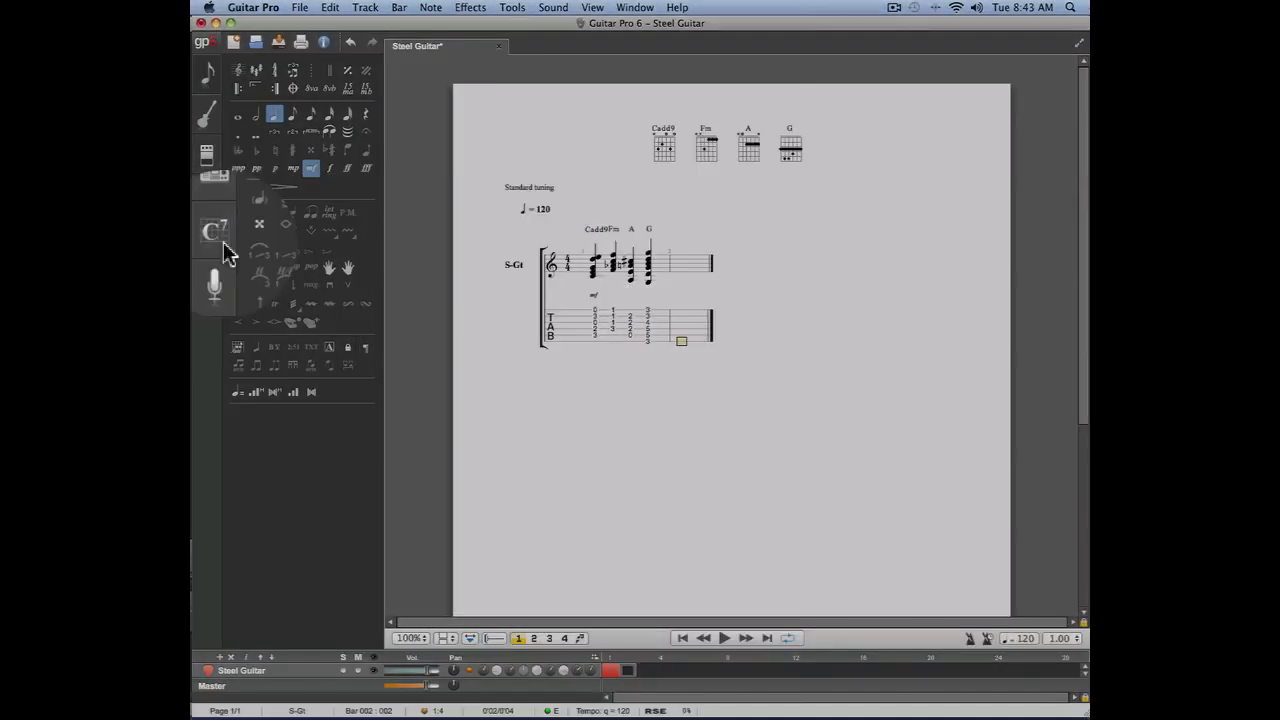
Insert the existing Cadd9 diagram from the Chord Diagrams panel at bar 2's first beat
left_click(222, 242)
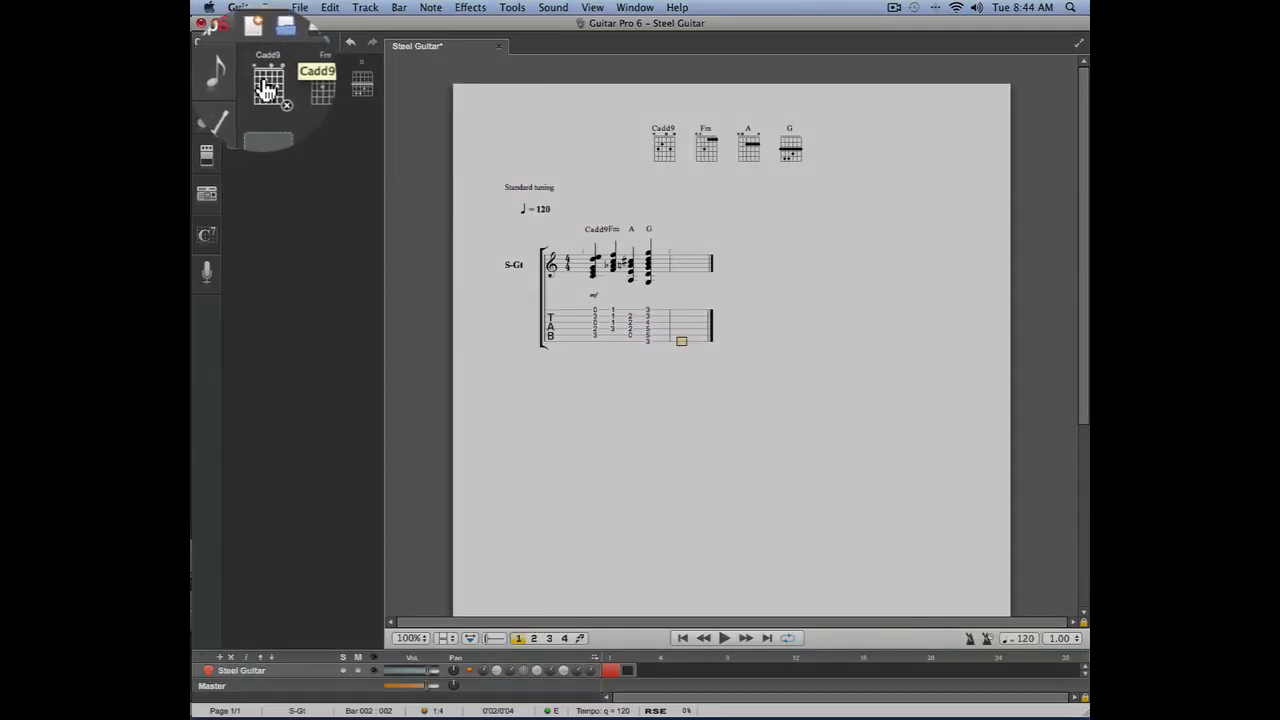
left_click(267, 88)
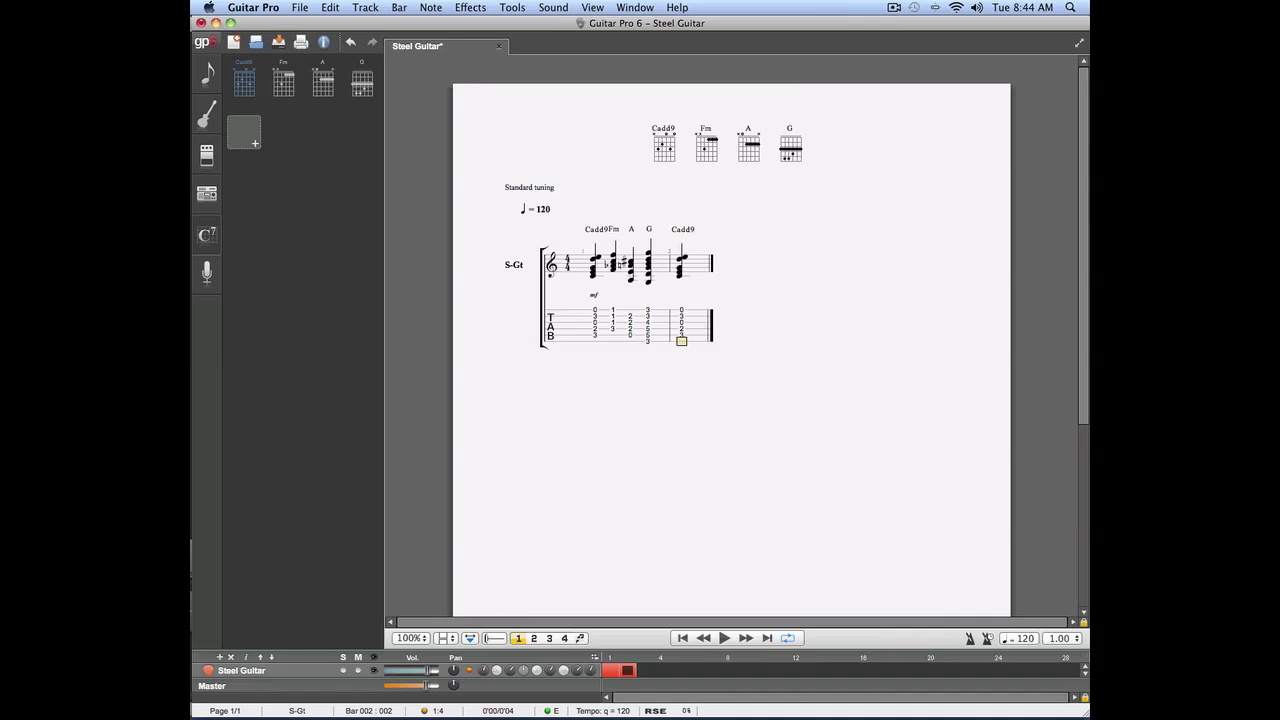
Enable 'Diagrams in score' in the Stylesheet, then start a new chord diagram
left_click(299, 7)
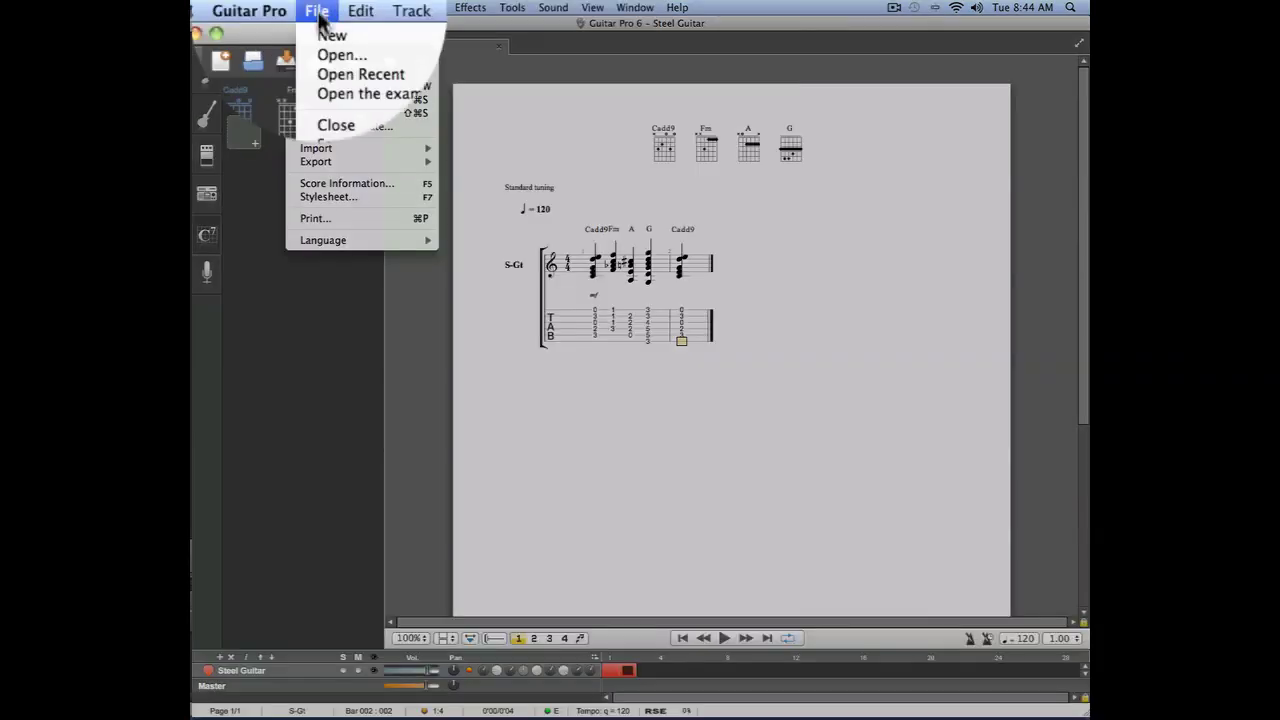
left_click(385, 205)
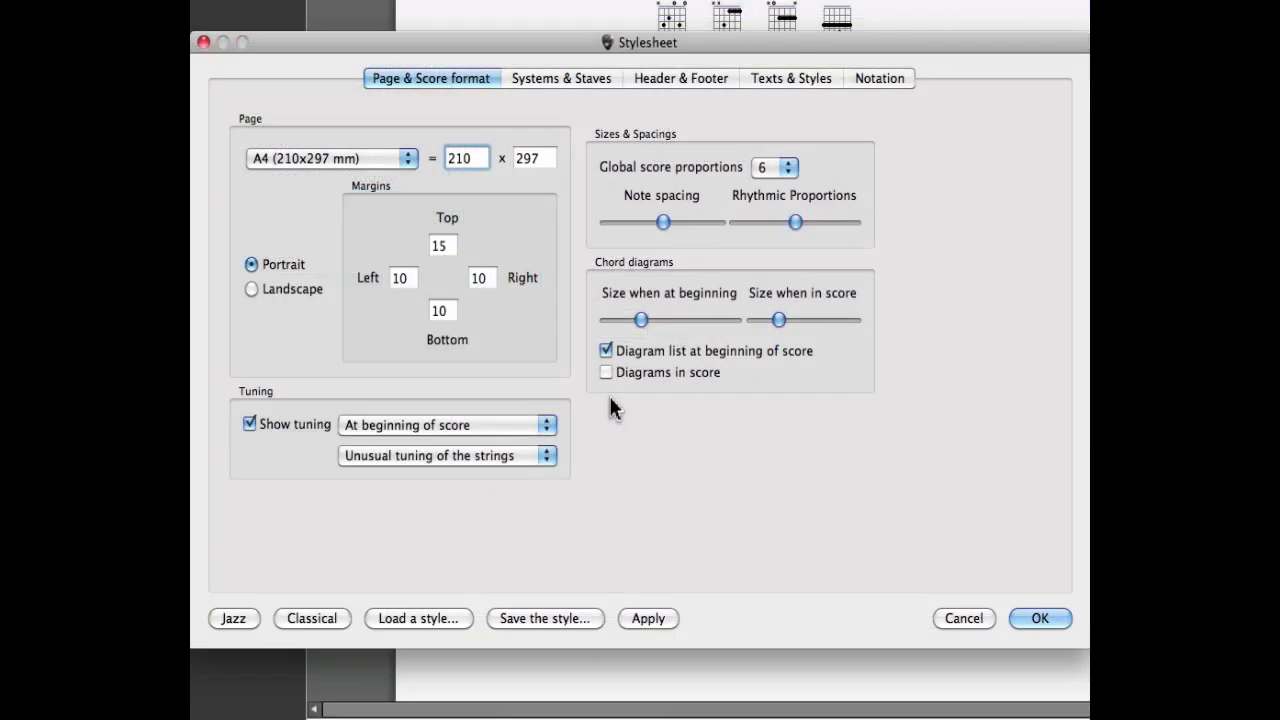
left_click(606, 372)
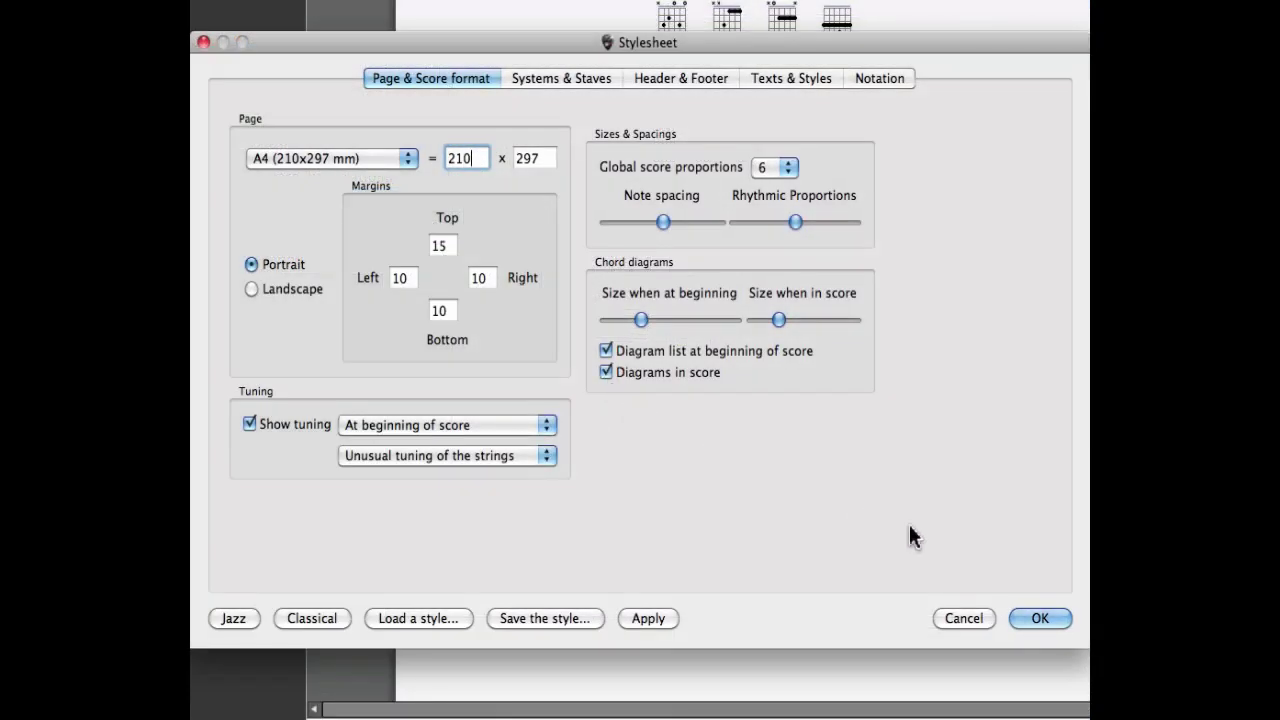
left_click(1052, 620)
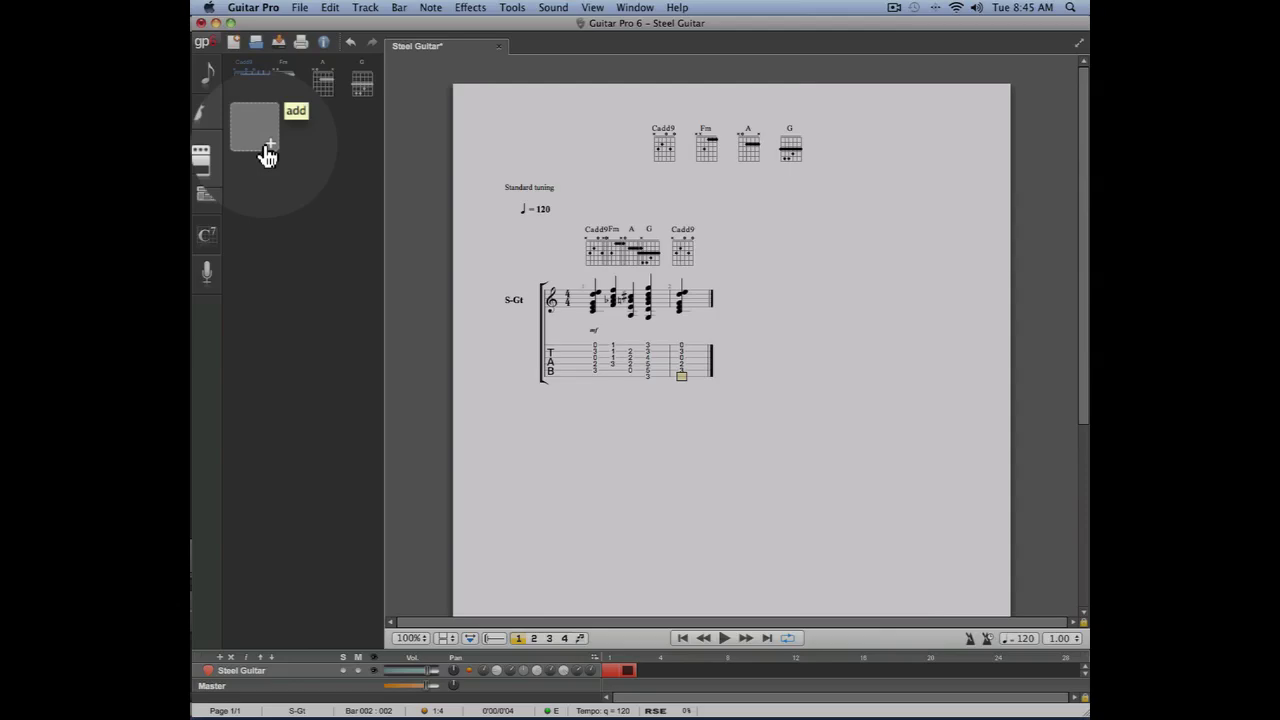
left_click(268, 152)
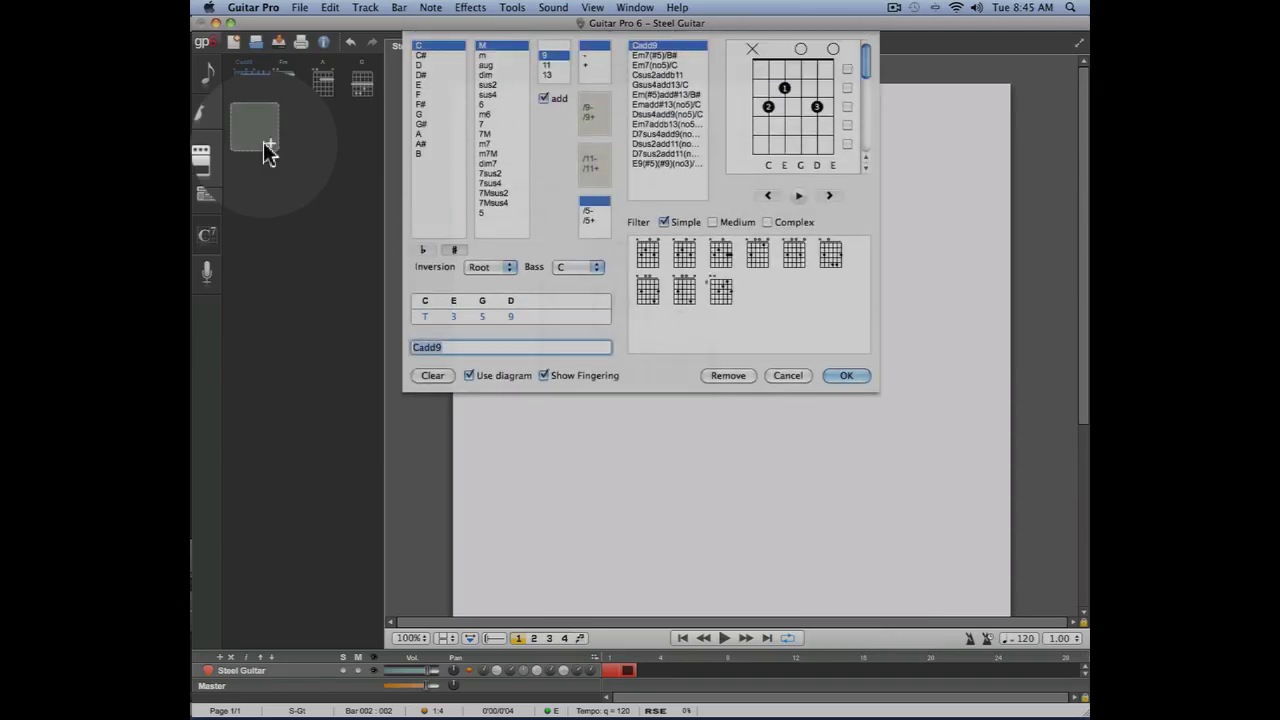